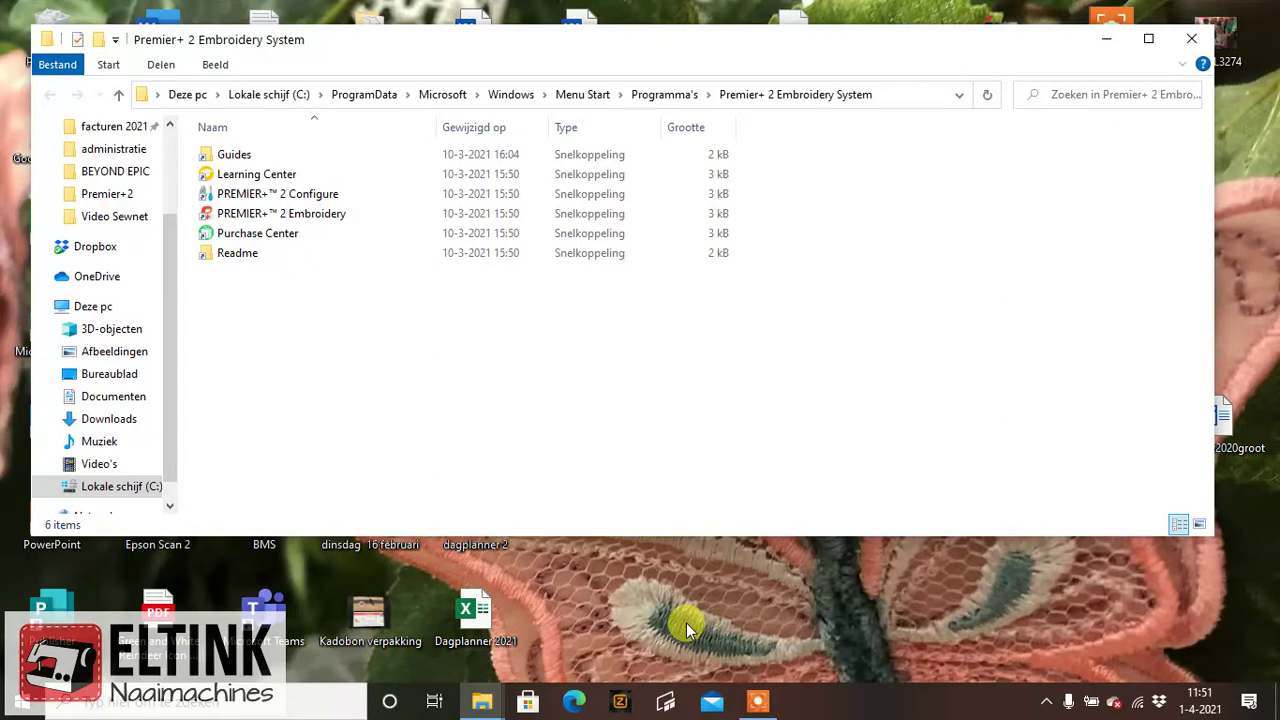
Step: Open PREMIER+ 2 Configure and run an installation check of the PREMIER+ 2 Embroidery System
{"action": "double_click", "coordinate": [268, 200]}
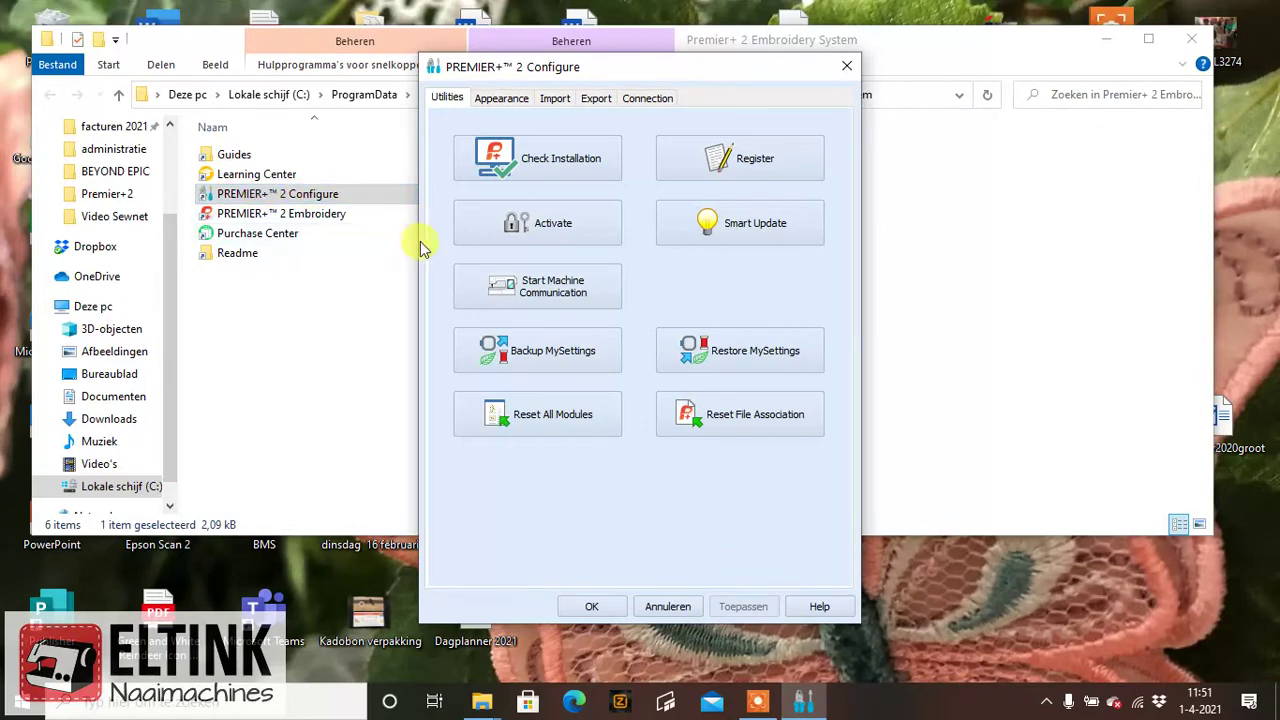
{"action": "left_click", "coordinate": [548, 164]}
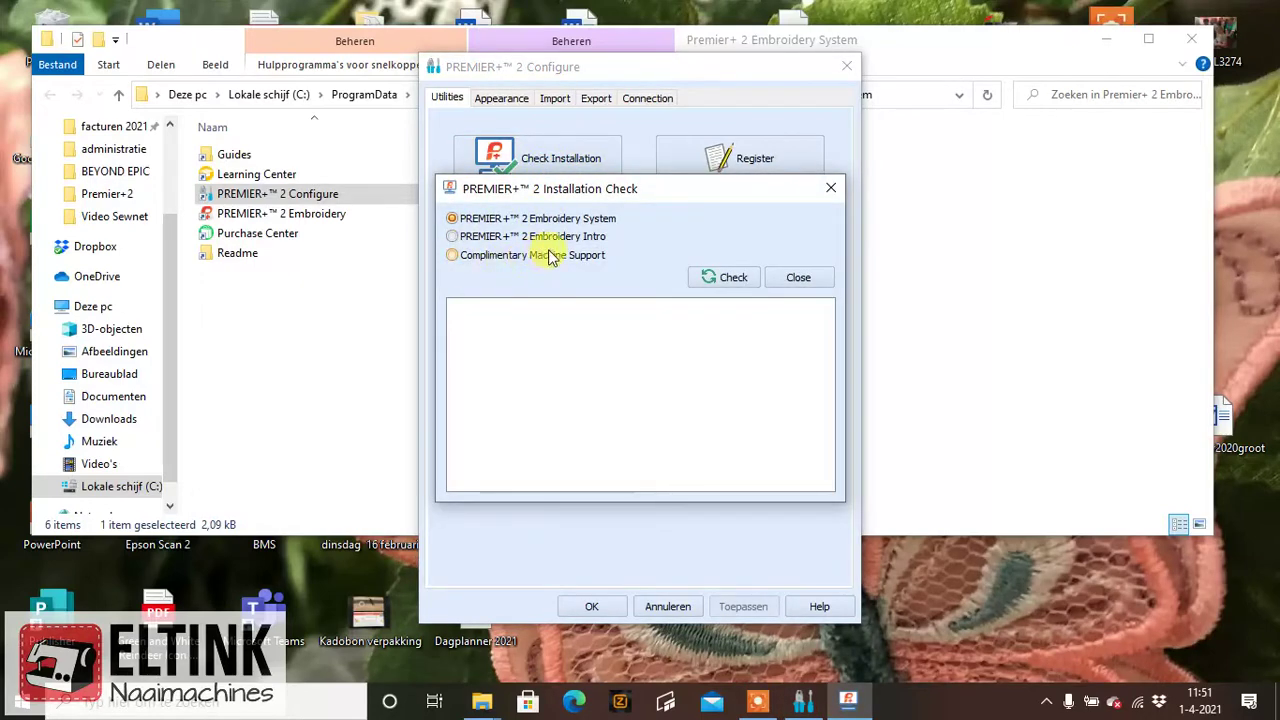
{"action": "left_click", "coordinate": [723, 280]}
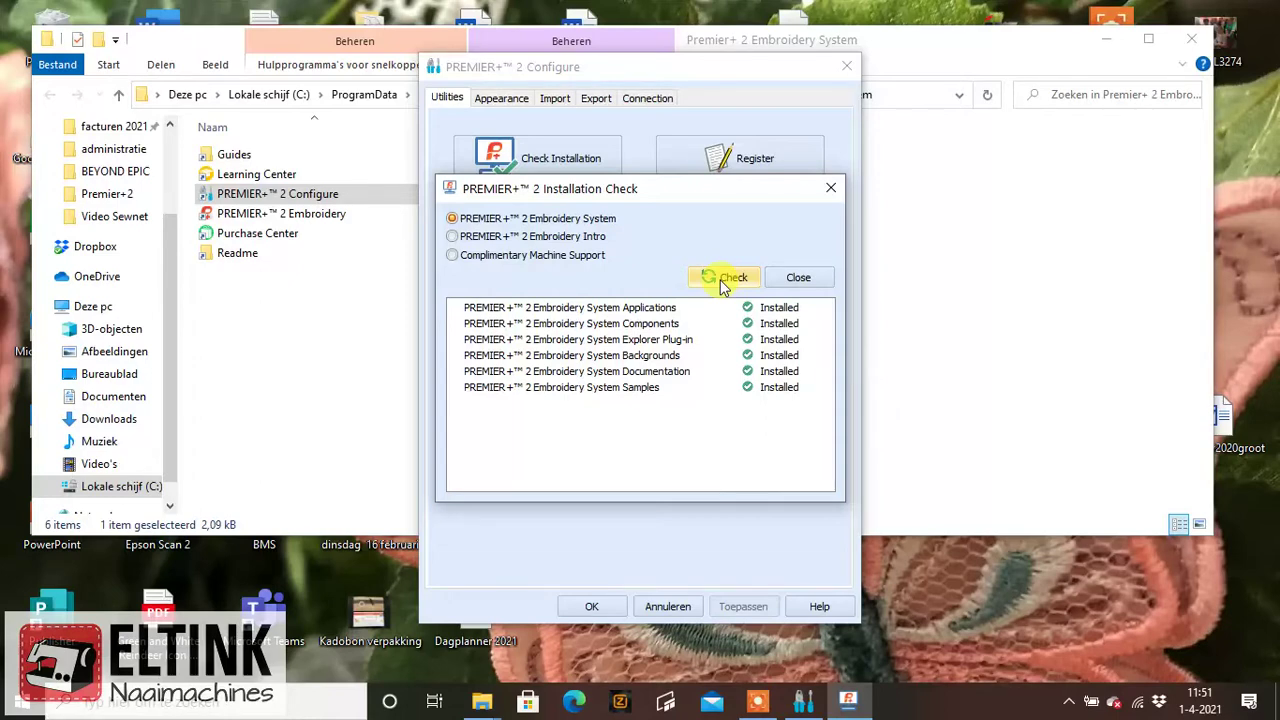
{"action": "left_click", "coordinate": [800, 278]}
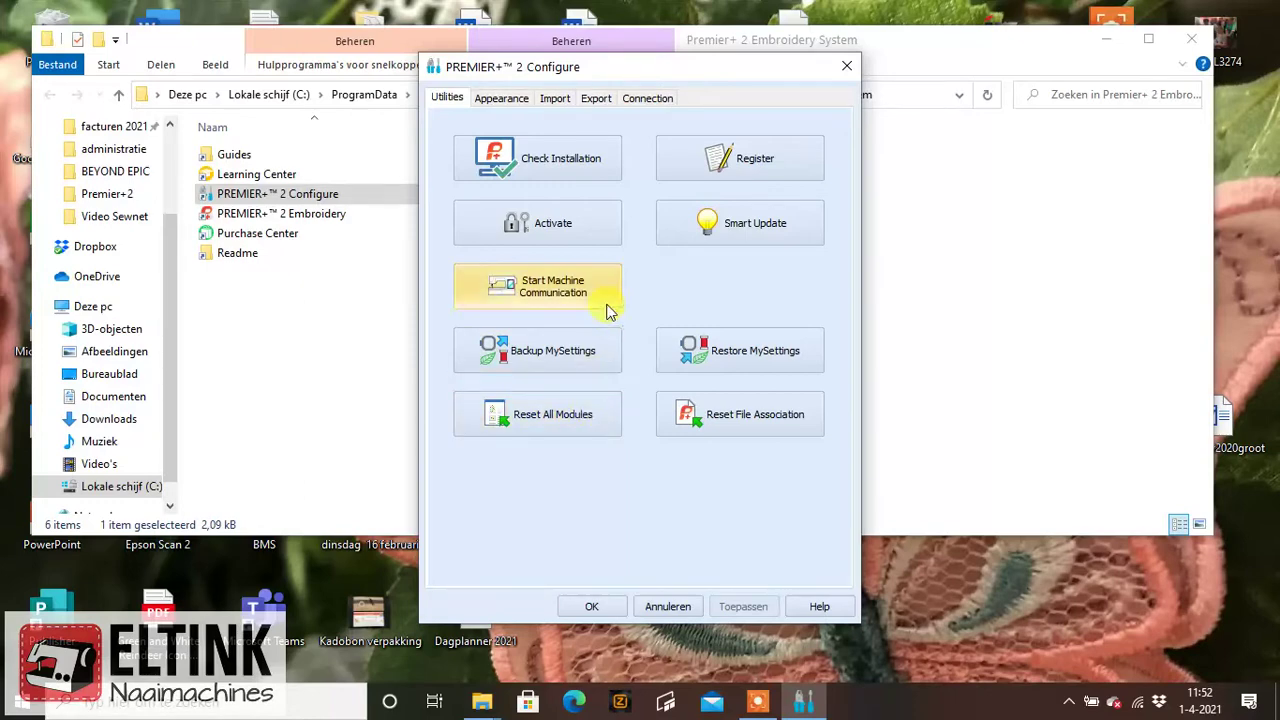
Step: Try the Office 2010 Black screen layout style and return it to Office 2010 Blue
{"action": "left_click", "coordinate": [503, 100]}
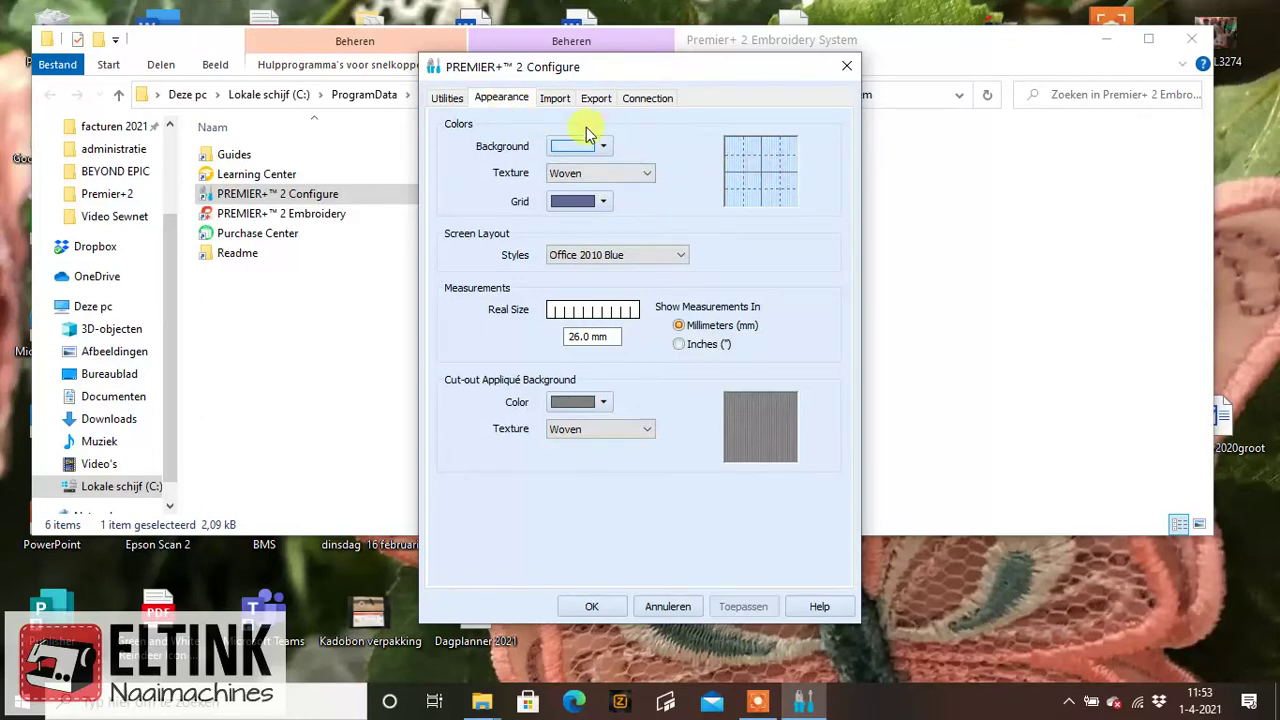
{"action": "left_click", "coordinate": [773, 189]}
{"action": "left_click", "coordinate": [681, 256]}
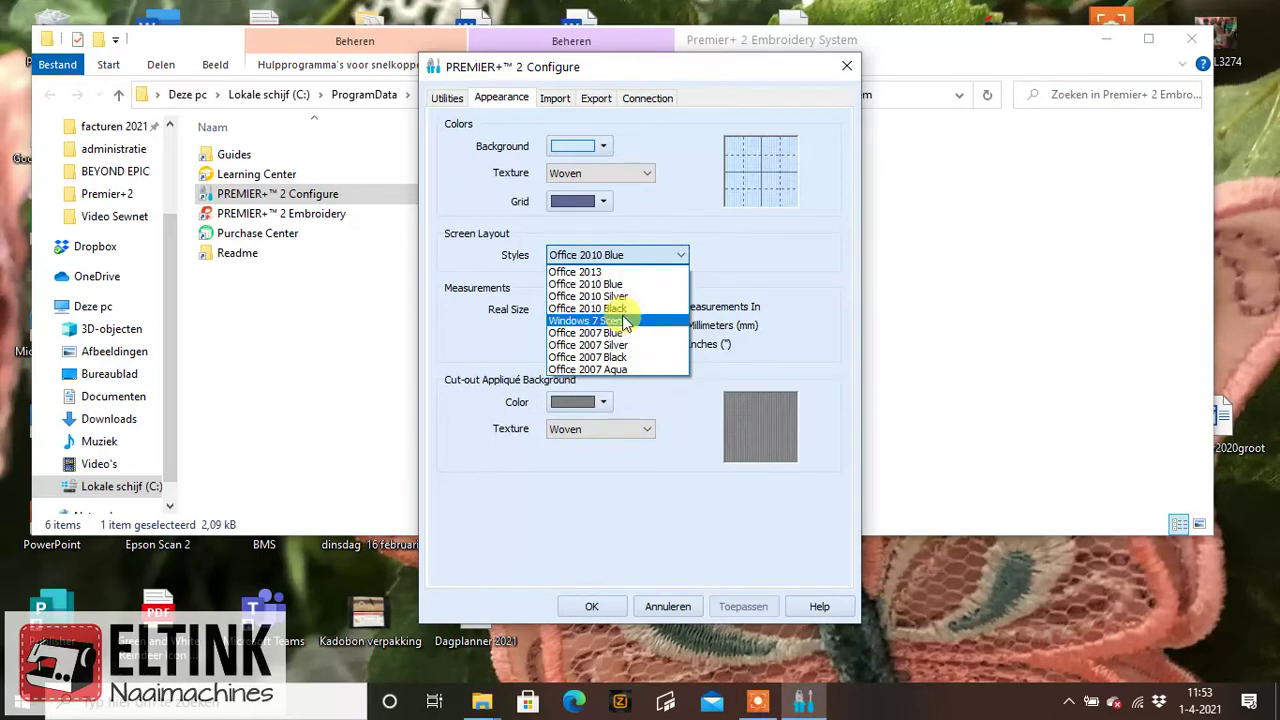
{"action": "left_click", "coordinate": [622, 309]}
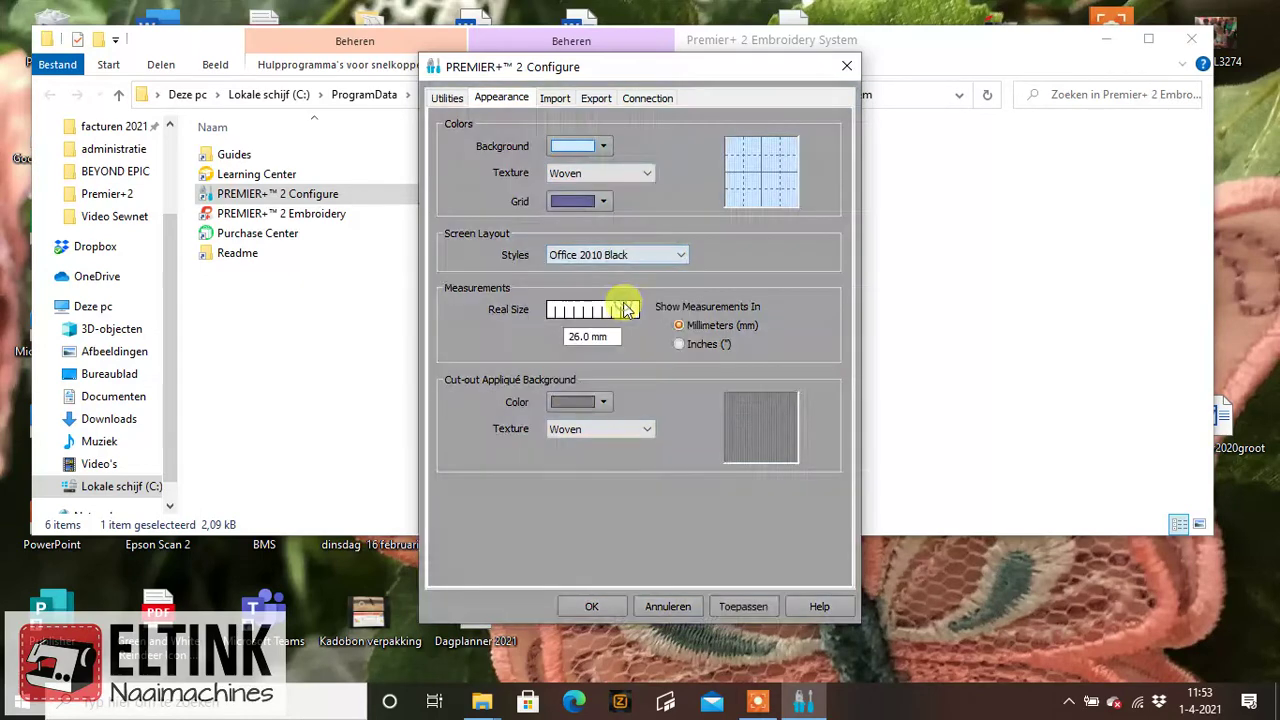
{"action": "left_click", "coordinate": [651, 255]}
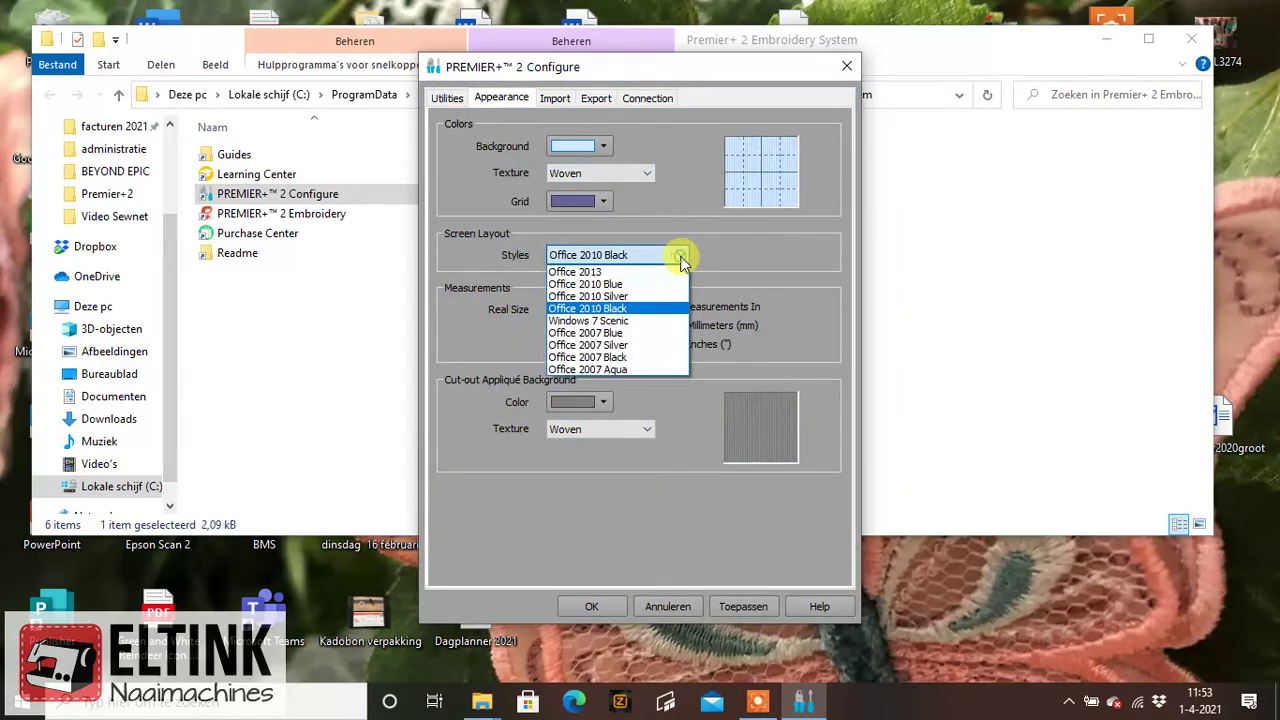
{"action": "left_click", "coordinate": [655, 284]}
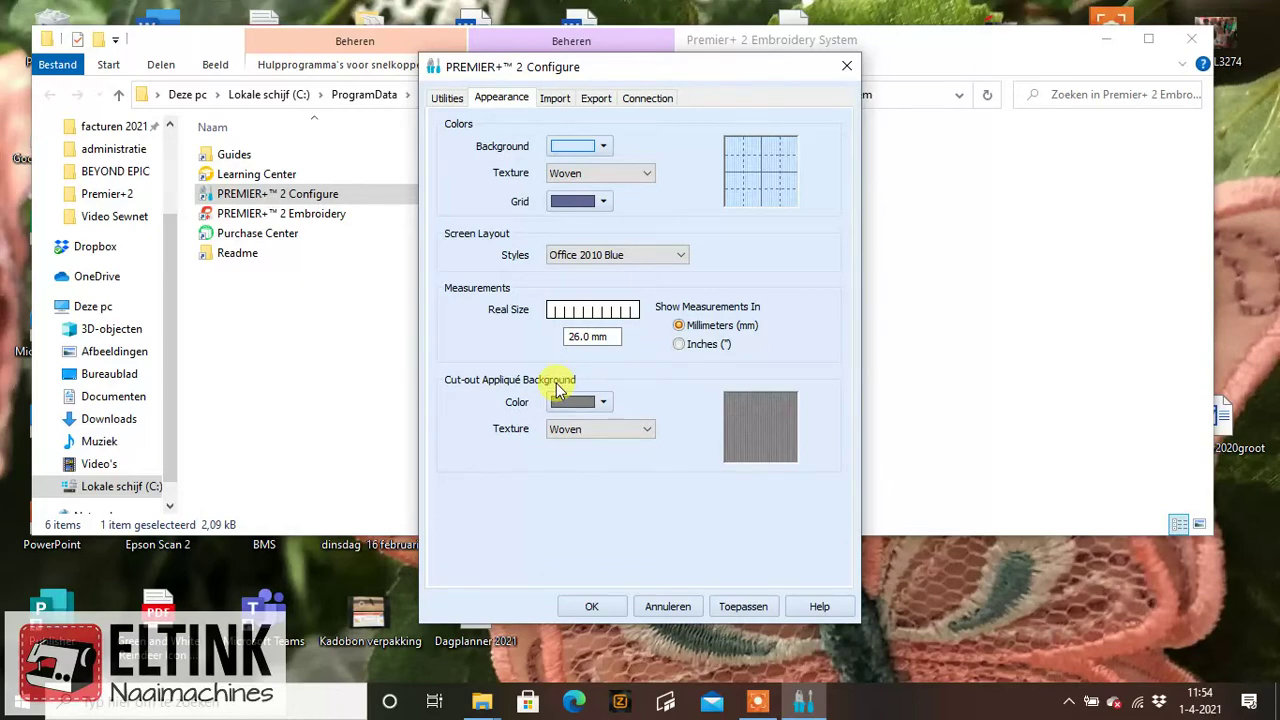
Step: Set the import thread range to Madeira Rayon 40
{"action": "left_click", "coordinate": [558, 102]}
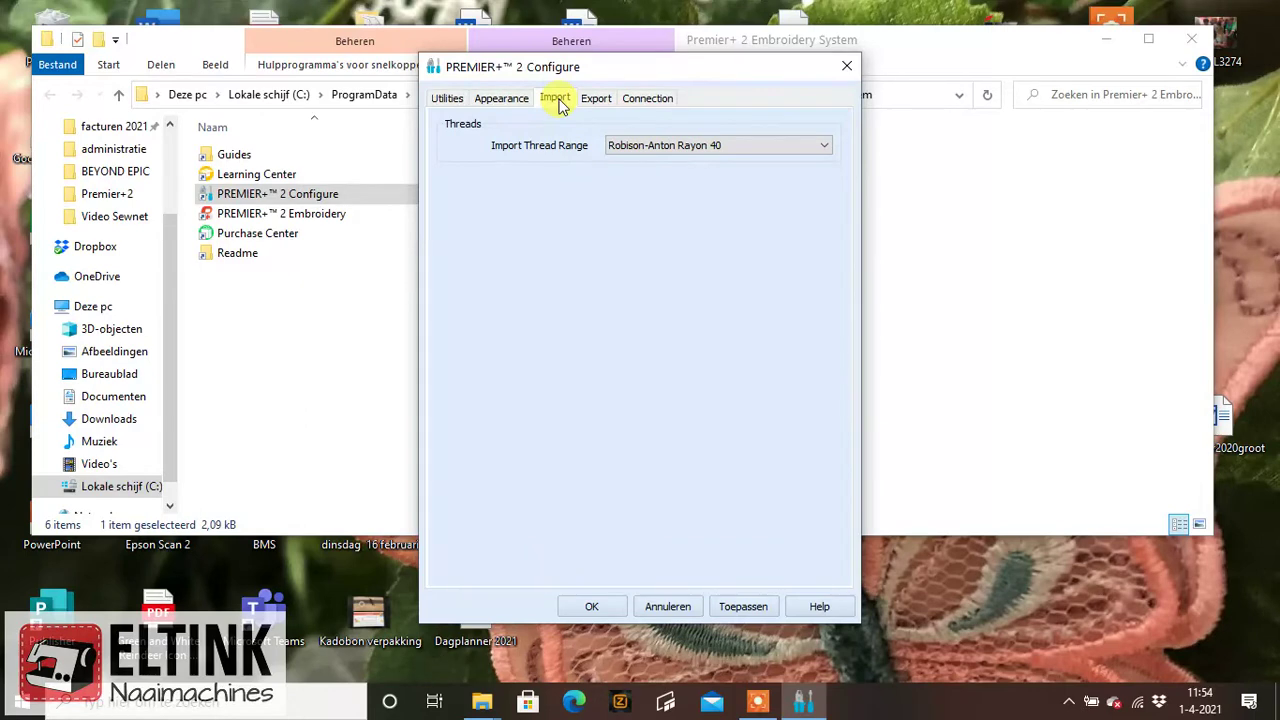
{"action": "left_click", "coordinate": [822, 143]}
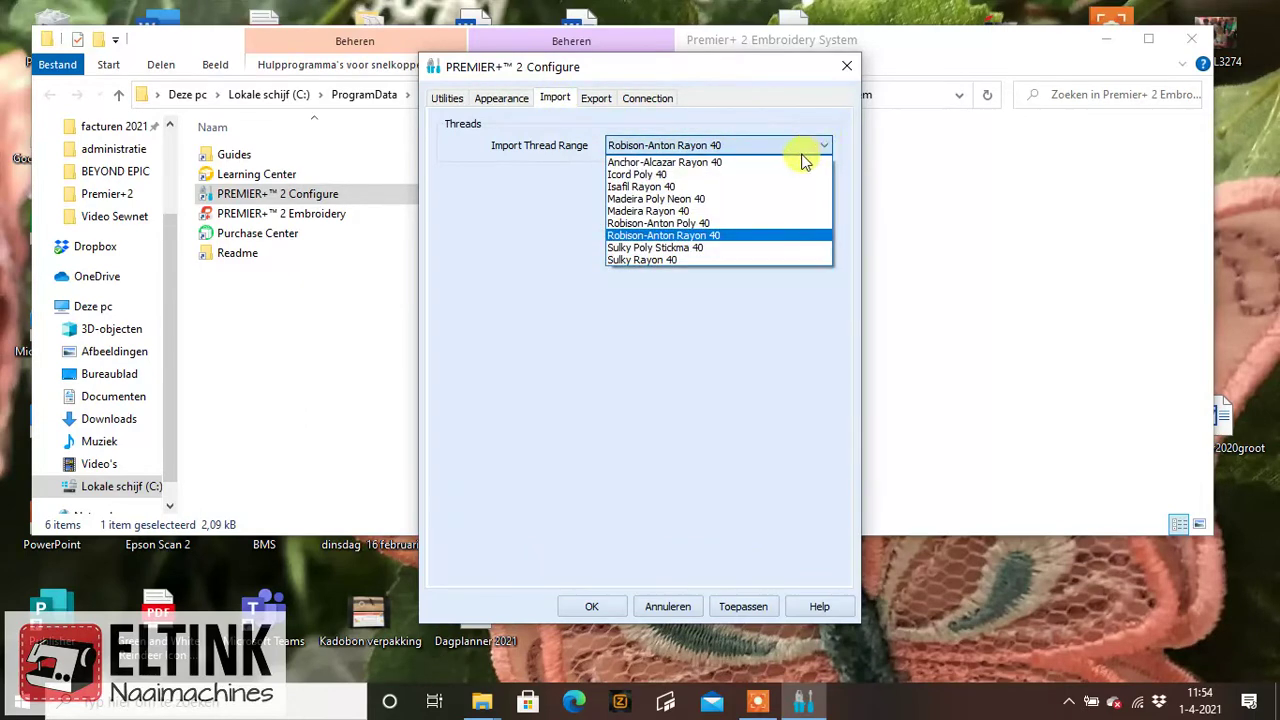
{"action": "left_click", "coordinate": [740, 218]}
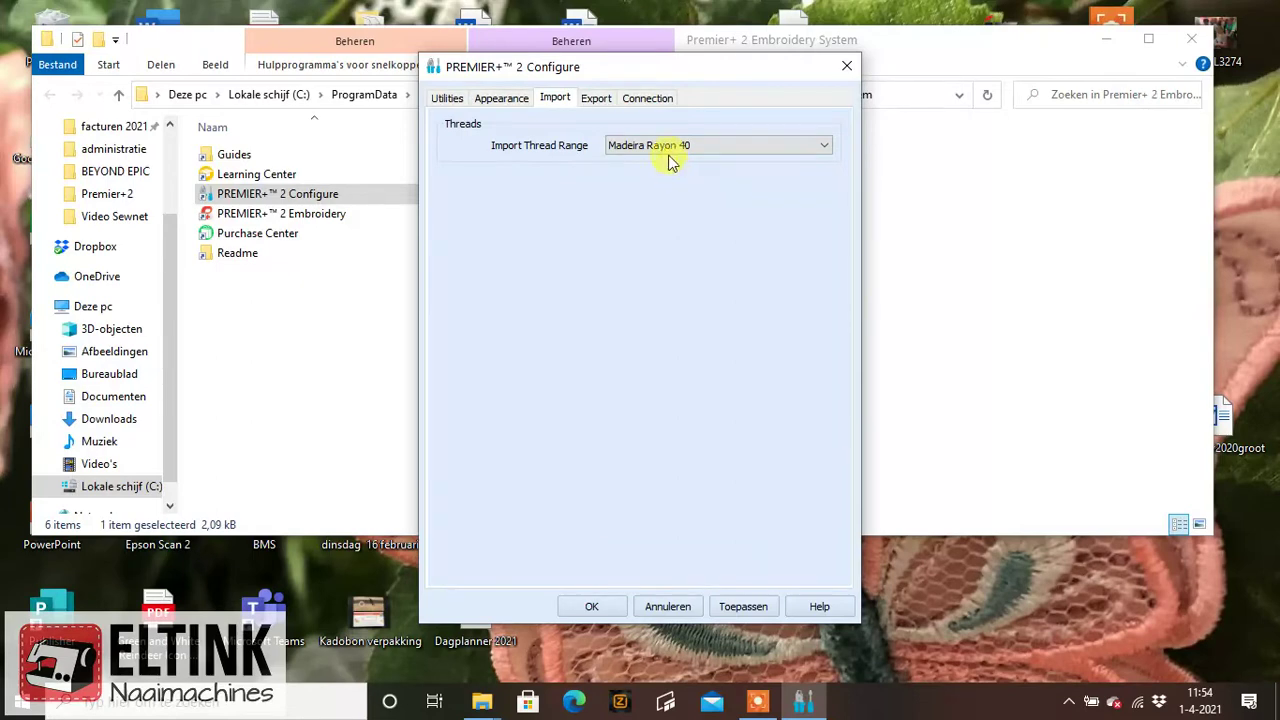
Step: Set the export decoration option to remove all decorations and placement stitches
{"action": "left_click", "coordinate": [596, 100]}
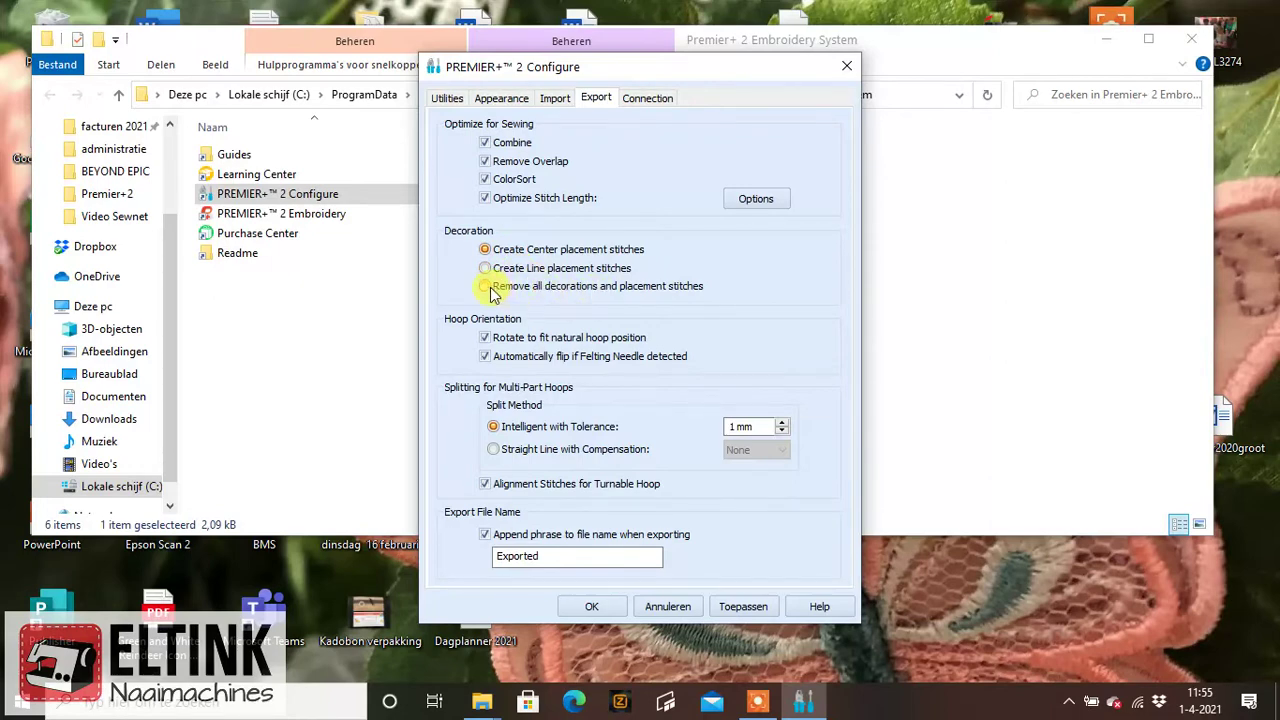
{"action": "left_click", "coordinate": [490, 290]}
Step: Set the intelligent split tolerance to 2 mm and switch the multi-part hoop split method to Straight Line with Compensation
{"action": "left_click", "coordinate": [782, 422]}
{"action": "left_click", "coordinate": [782, 422]}
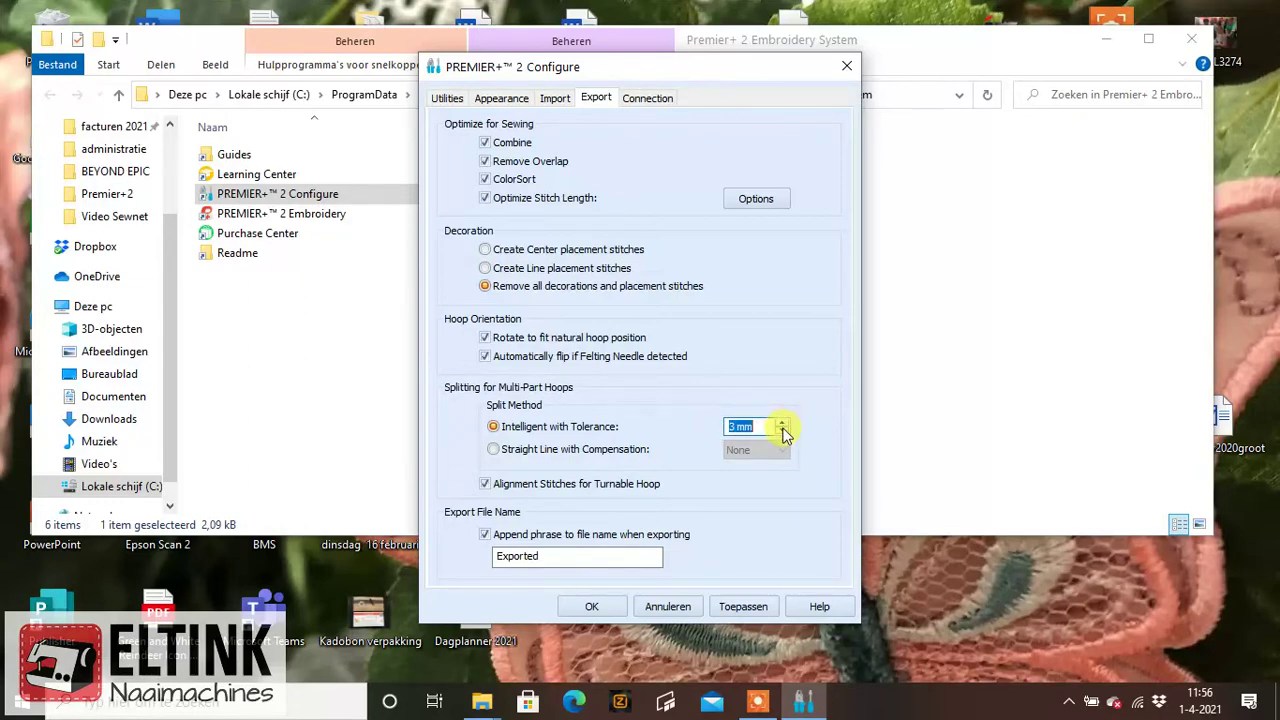
{"action": "left_click", "coordinate": [784, 434]}
{"action": "left_click", "coordinate": [497, 450]}
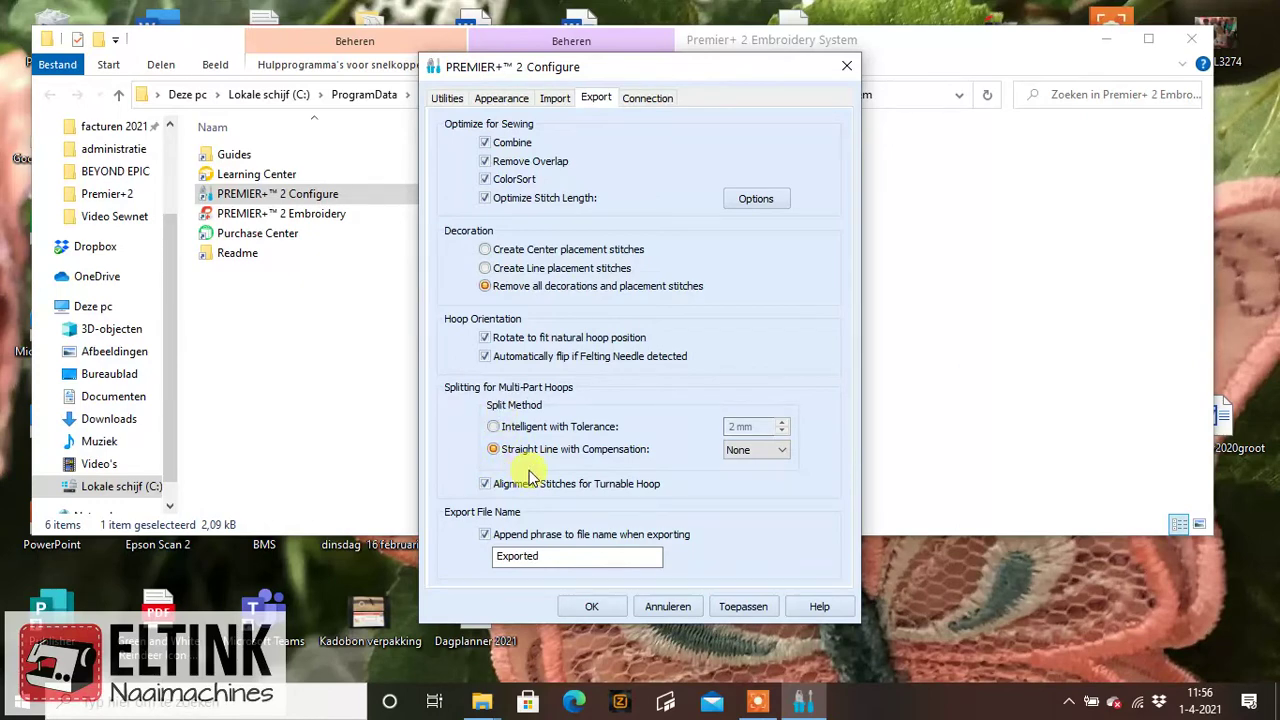
{"action": "left_click", "coordinate": [485, 484]}
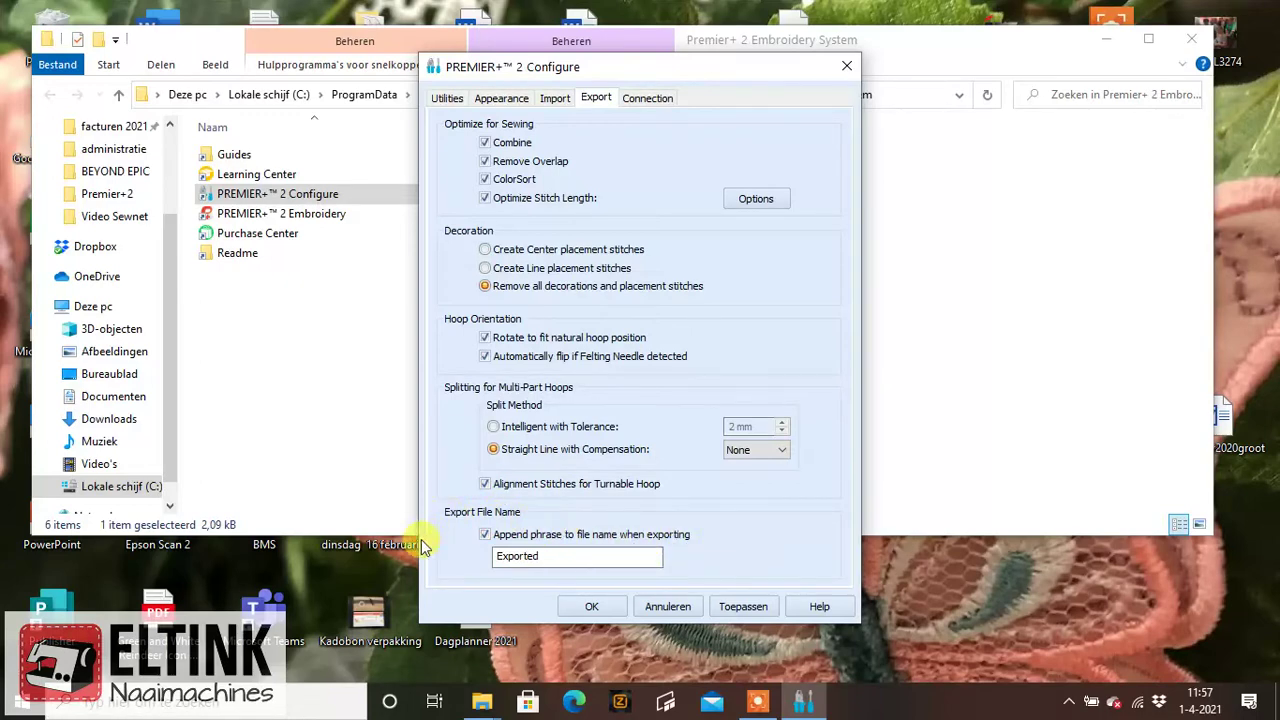
Step: Replace the phrase appended to exported file names with 2021
{"action": "left_click", "coordinate": [585, 557]}
{"action": "key", "text": "BackSpace"}
{"action": "key", "text": "BackSpace"}
{"action": "key", "text": "BackSpace"}
{"action": "key", "text": "BackSpace"}
{"action": "key", "text": "BackSpace"}
{"action": "key", "text": "BackSpace"}
{"action": "key", "text": "BackSpace"}
{"action": "key", "text": "BackSpace"}
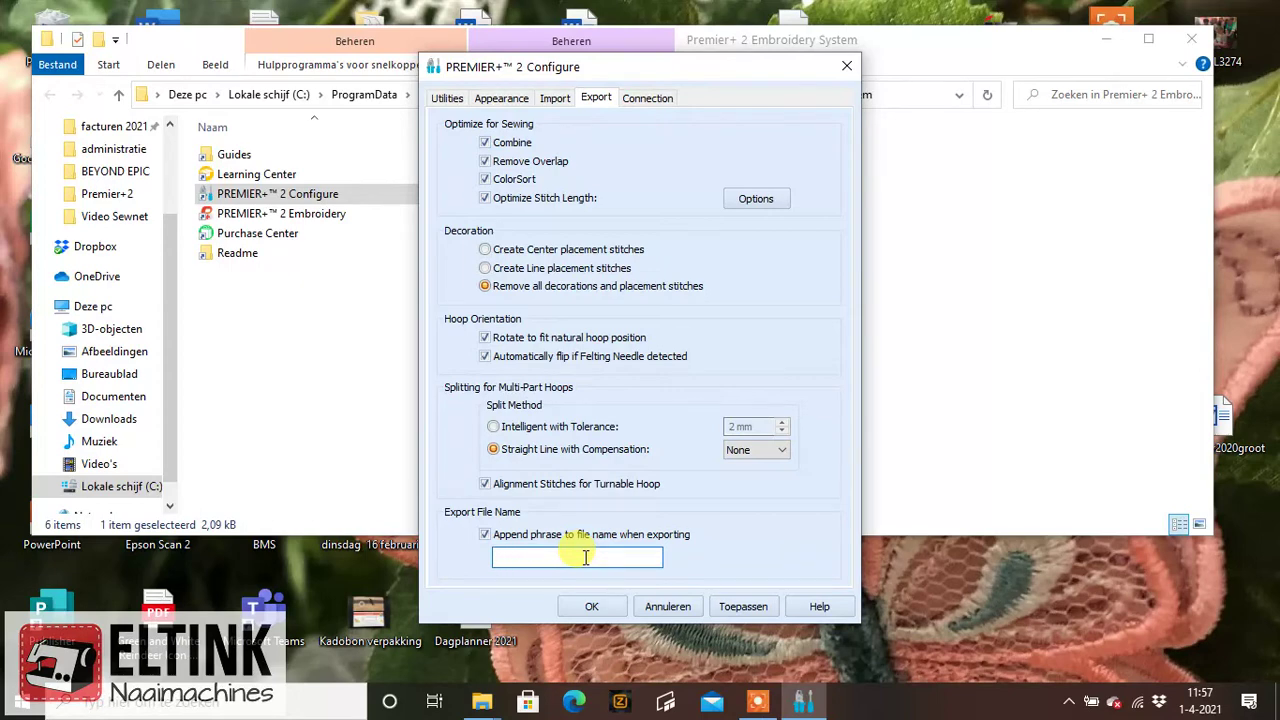
{"action": "type", "text": "2021"}
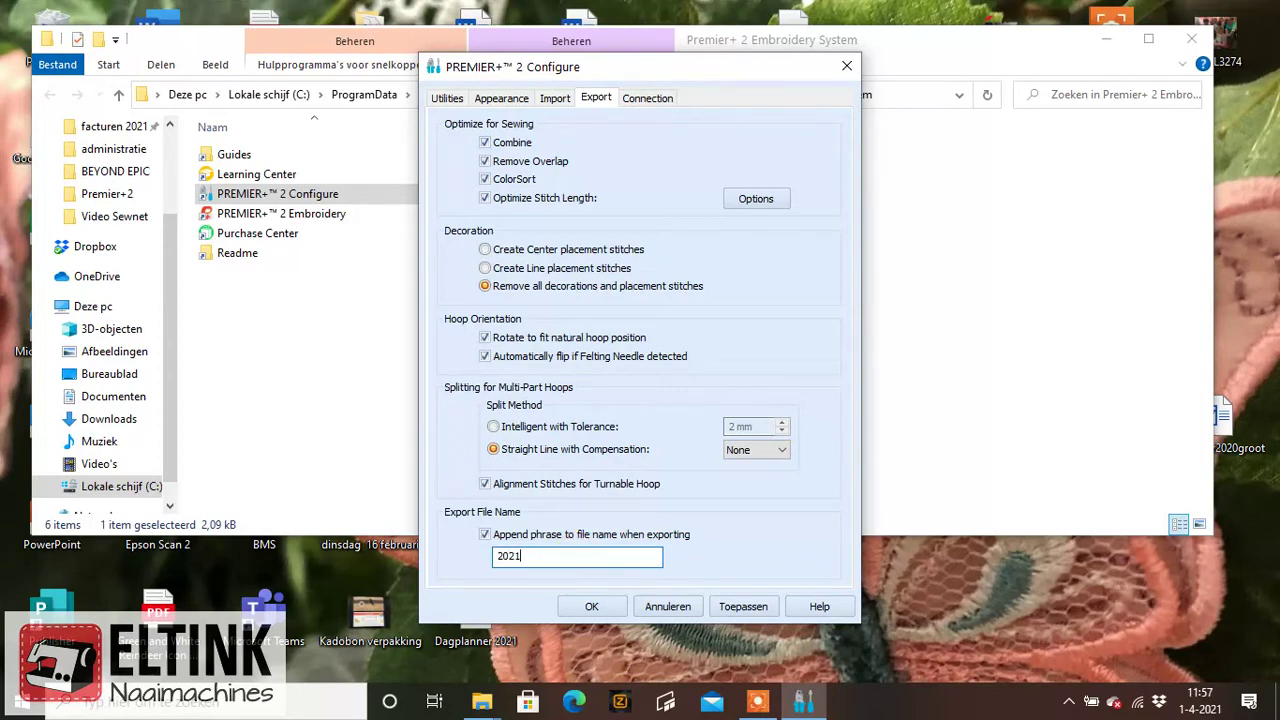
{"action": "key", "text": "Tab"}
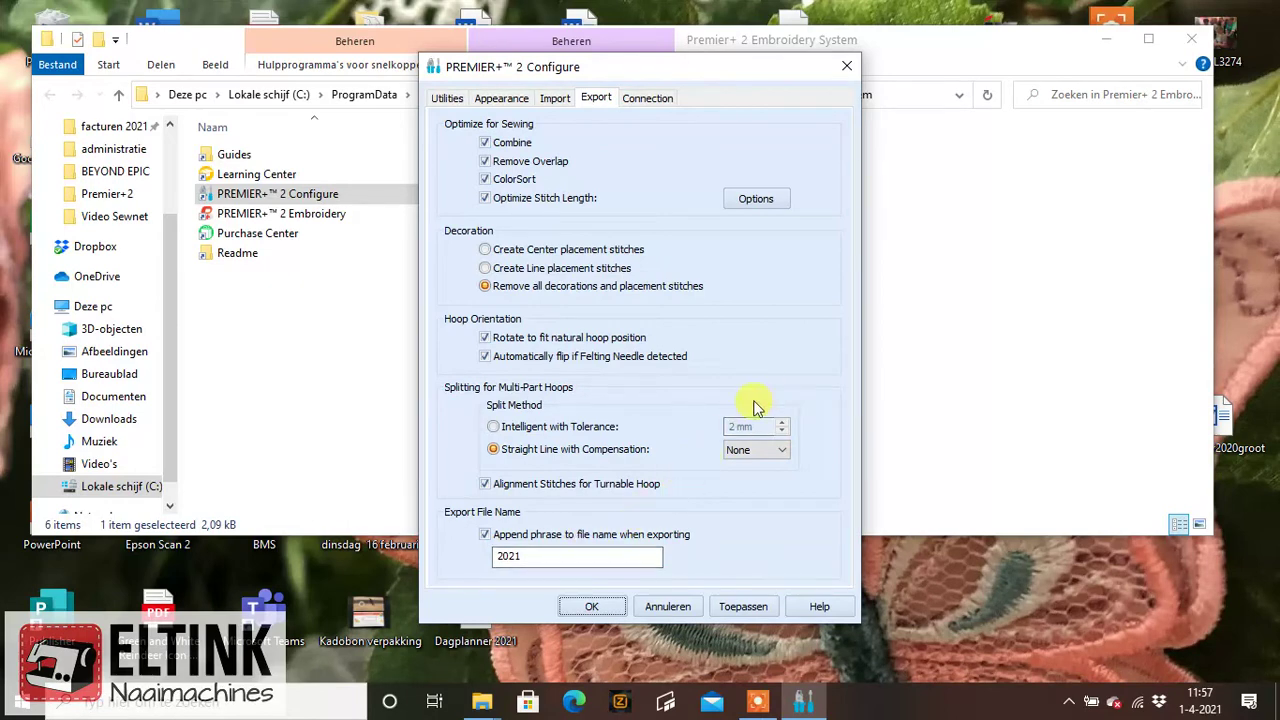
Step: View the connection settings with the computer name, and apply all configuration changes and close the dialog
{"action": "left_click", "coordinate": [662, 98]}
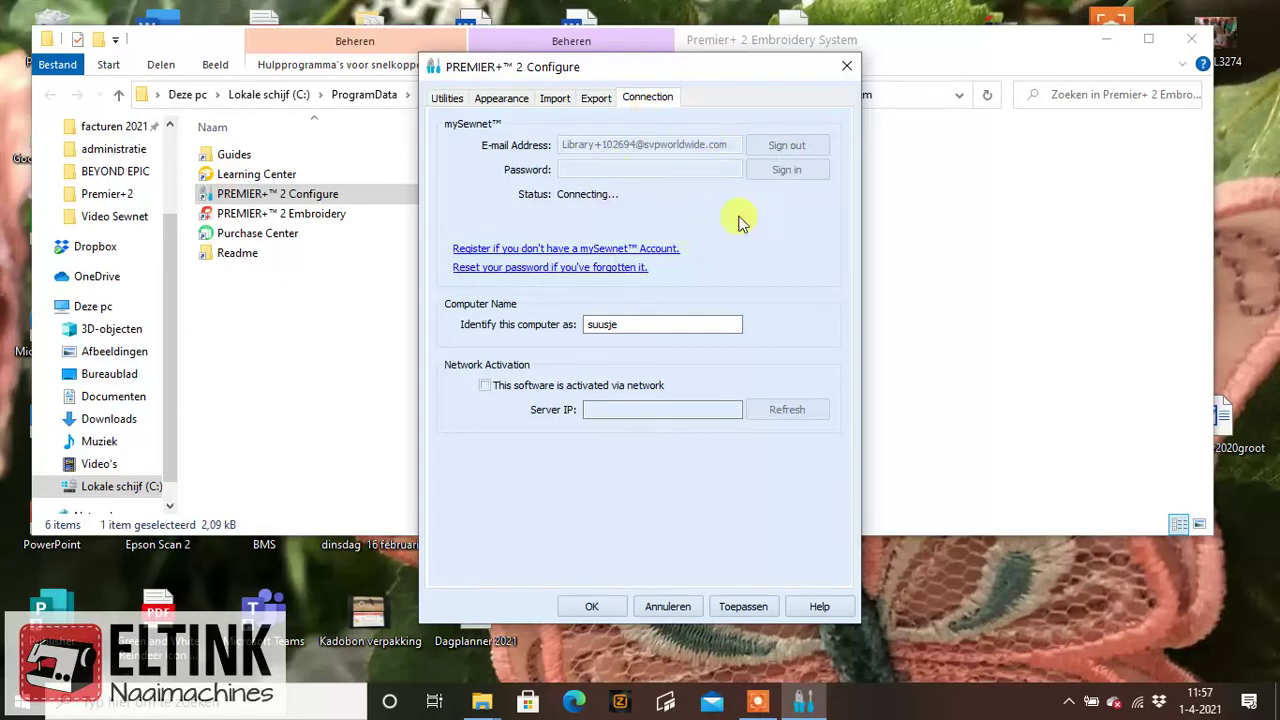
{"action": "left_click", "coordinate": [644, 324]}
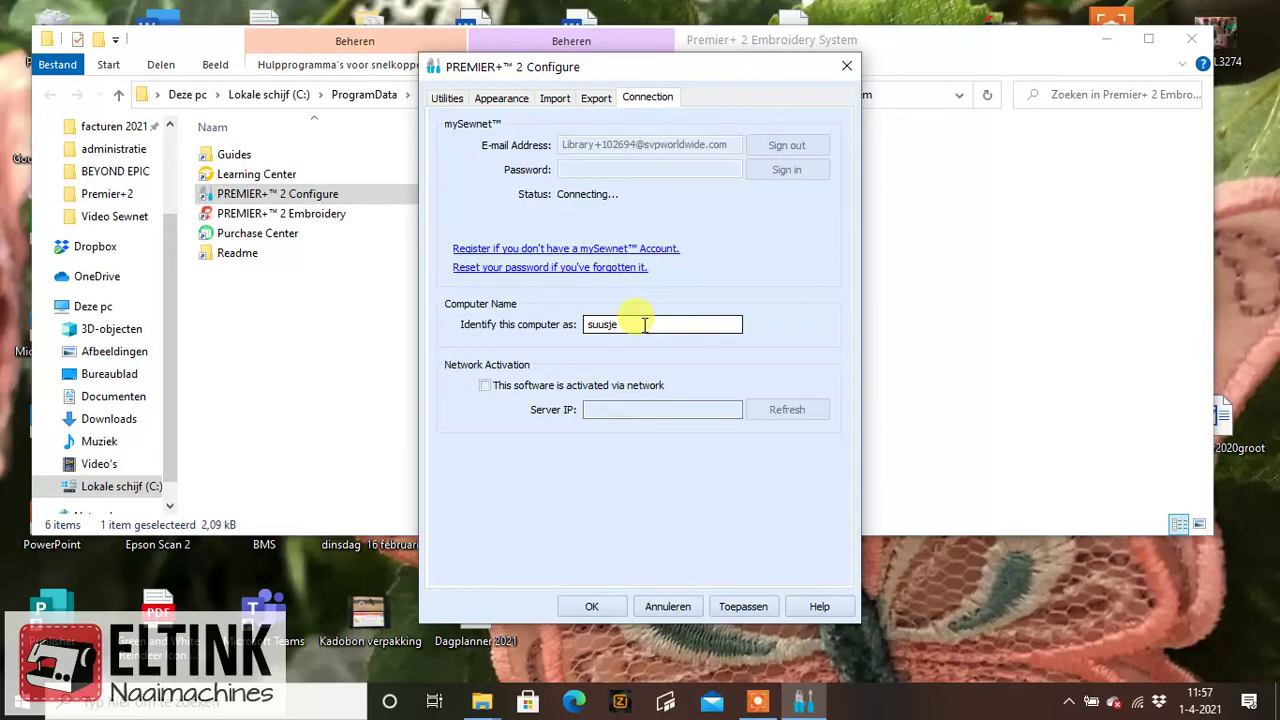
{"action": "left_click", "coordinate": [645, 324]}
{"action": "left_click", "coordinate": [745, 606]}
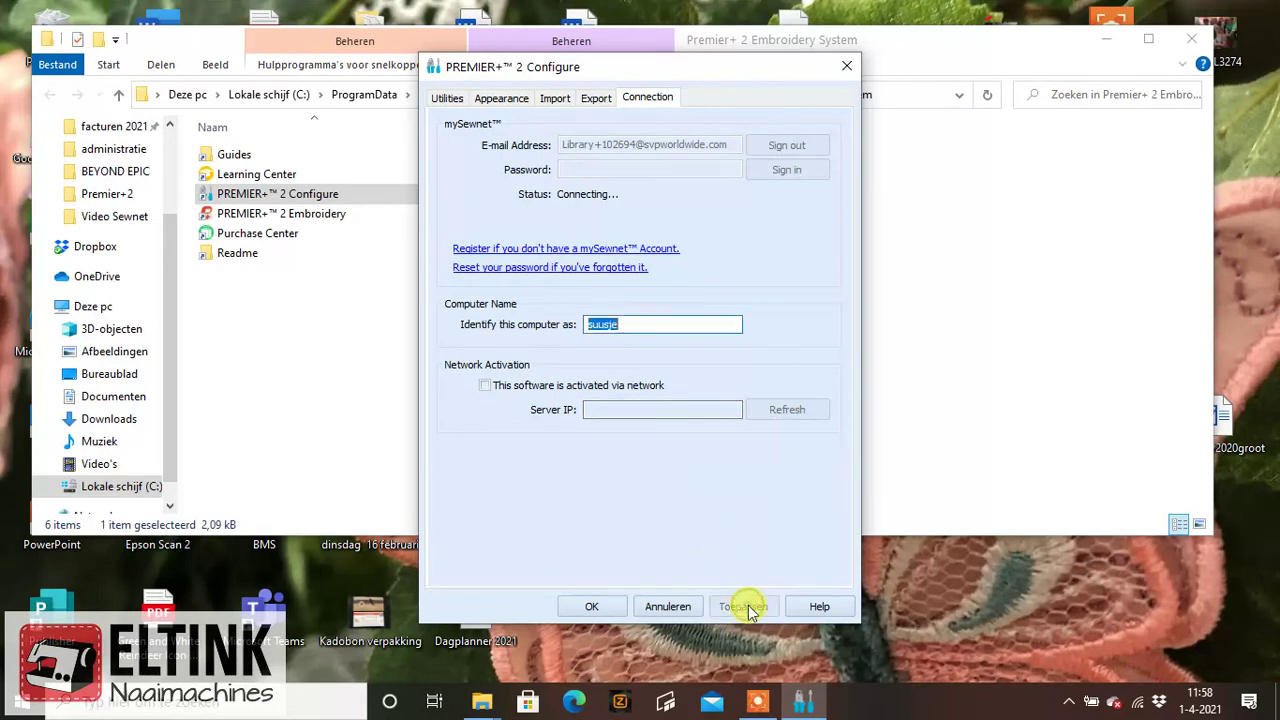
{"action": "left_click", "coordinate": [587, 603]}
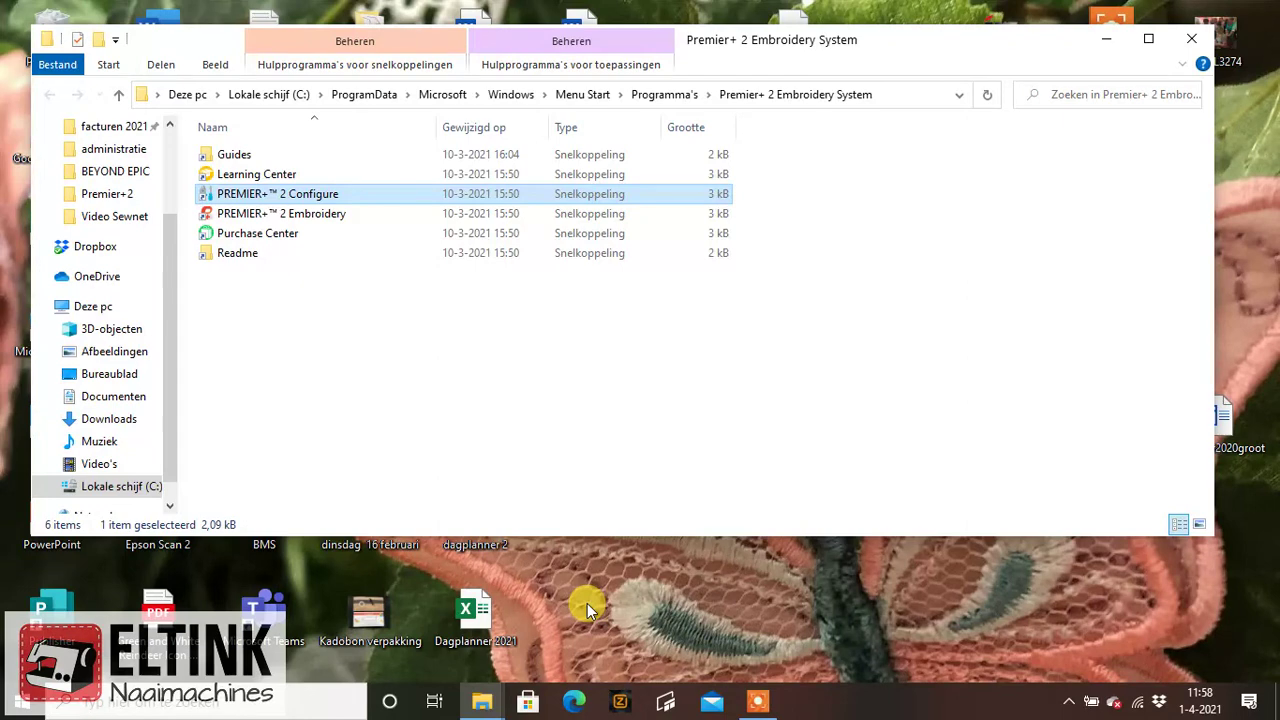
{"action": "left_click", "coordinate": [757, 702]}
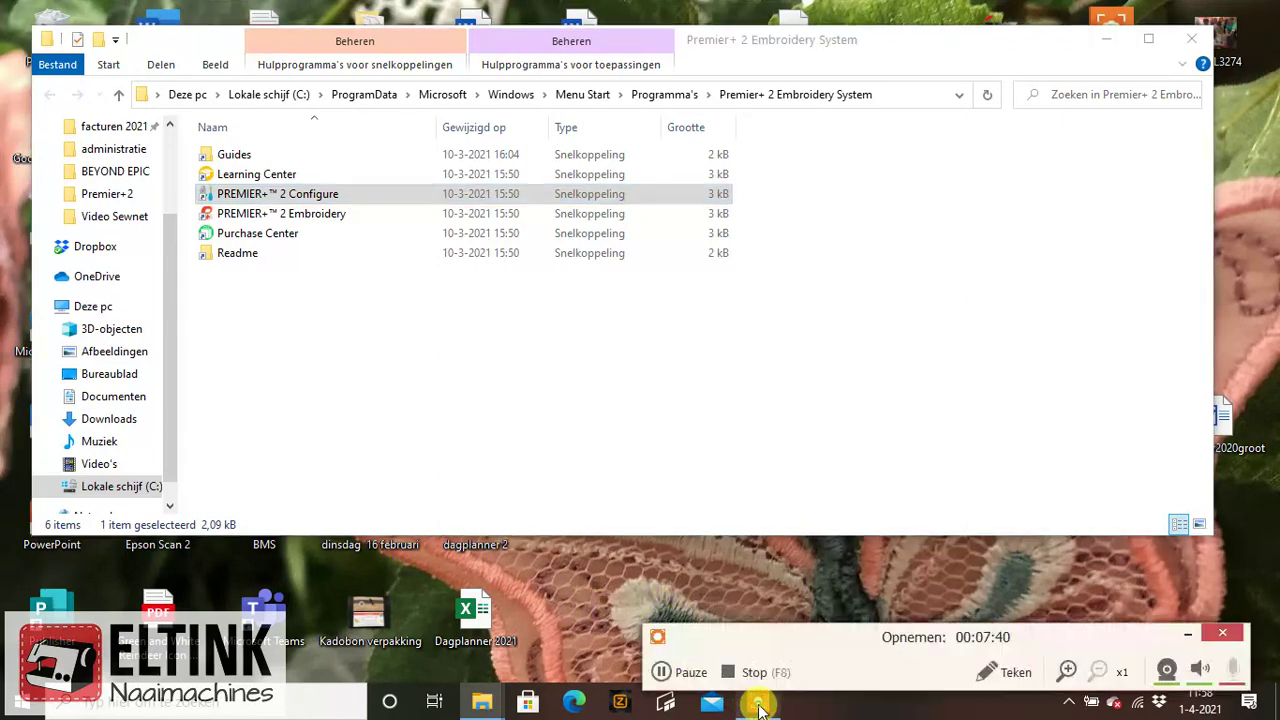